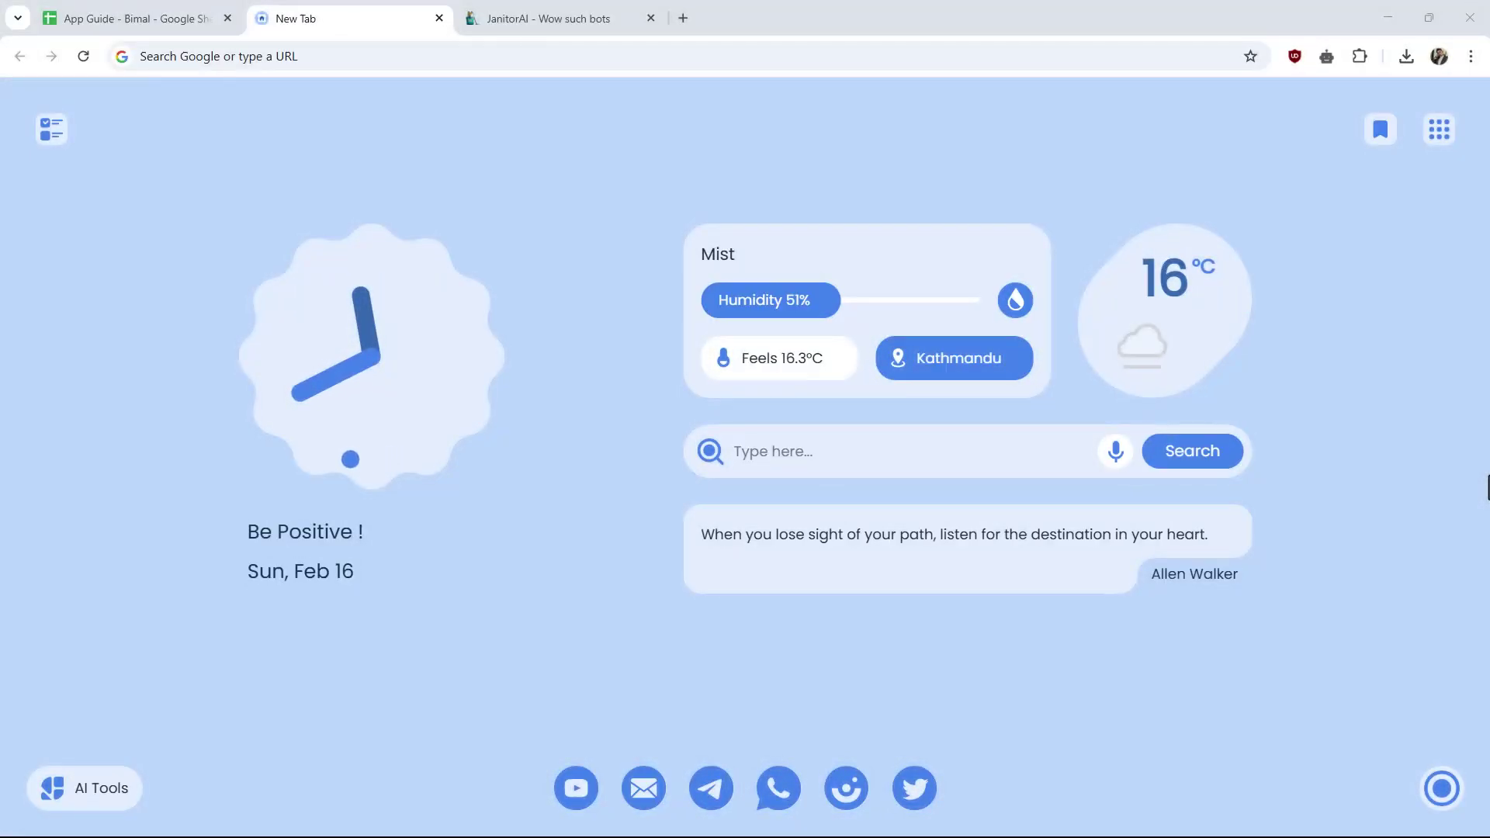
# Continue the Jae Adler chat from My Chats on the JanitorAI home page.
pyautogui.click(618, 17)
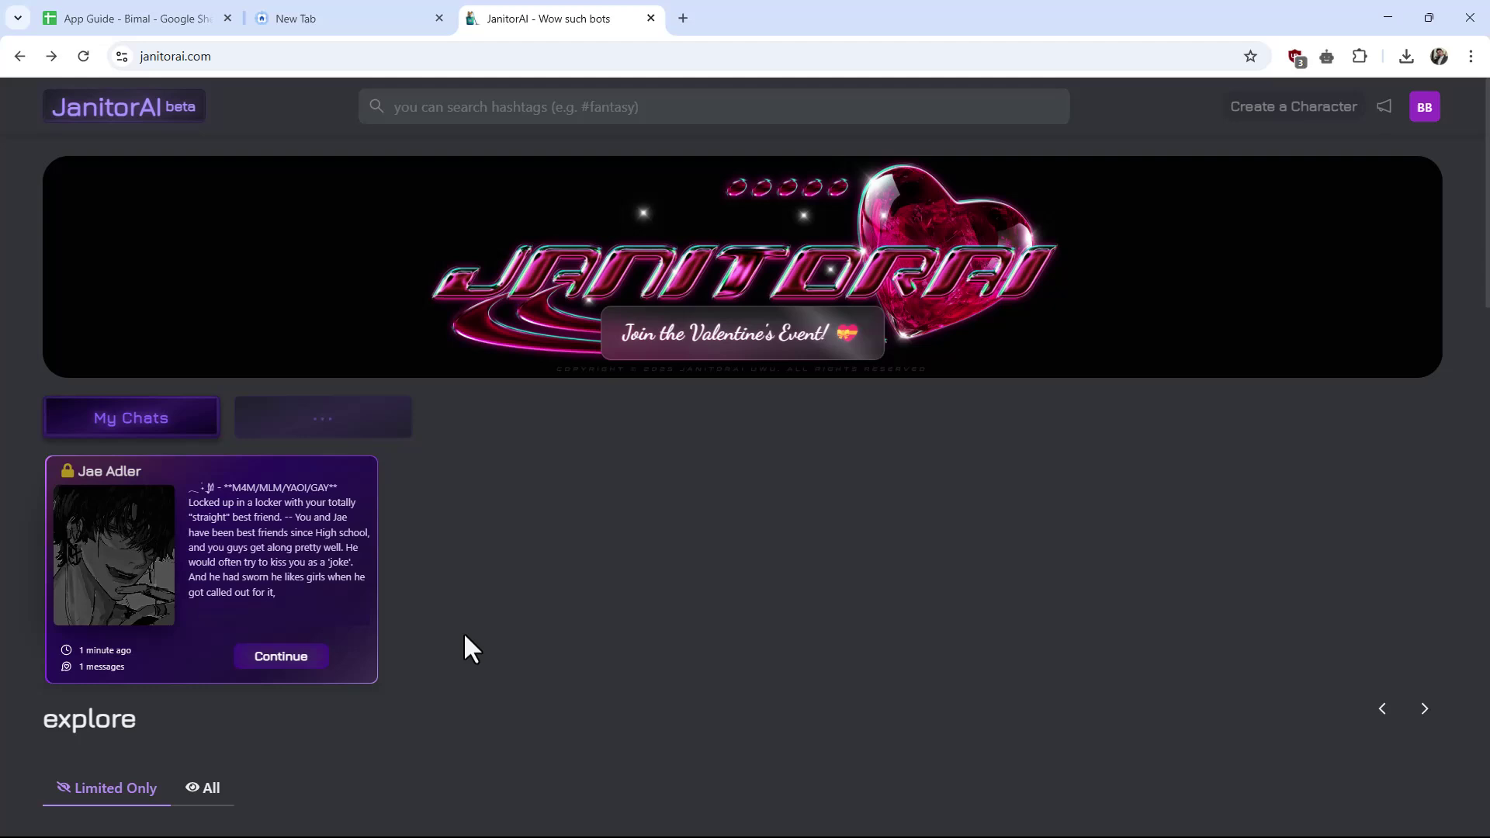
pyautogui.click(296, 656)
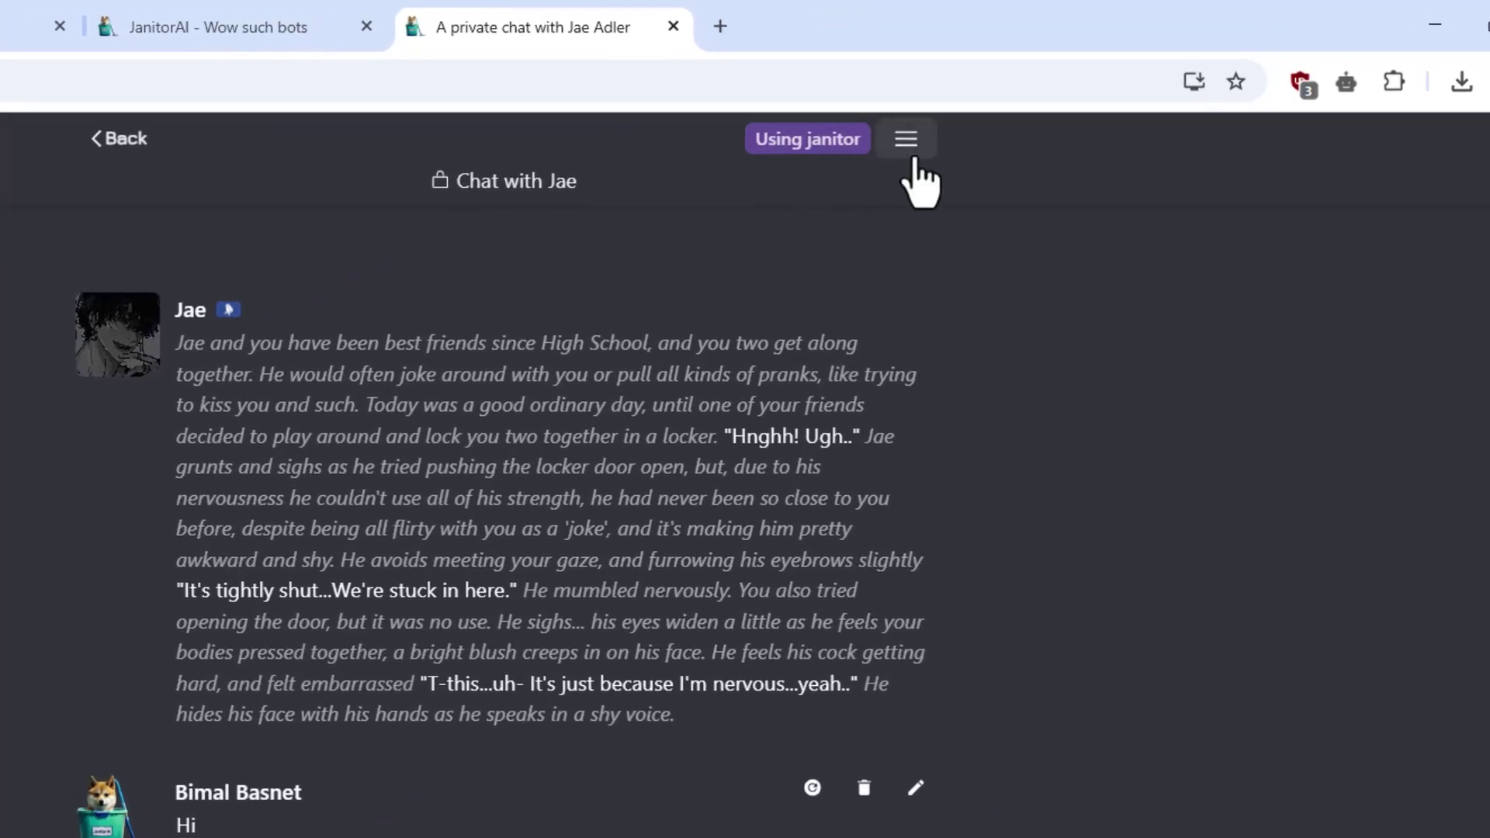
# Open the API Settings dialog from the Jae chat's options menu.
pyautogui.click(913, 151)
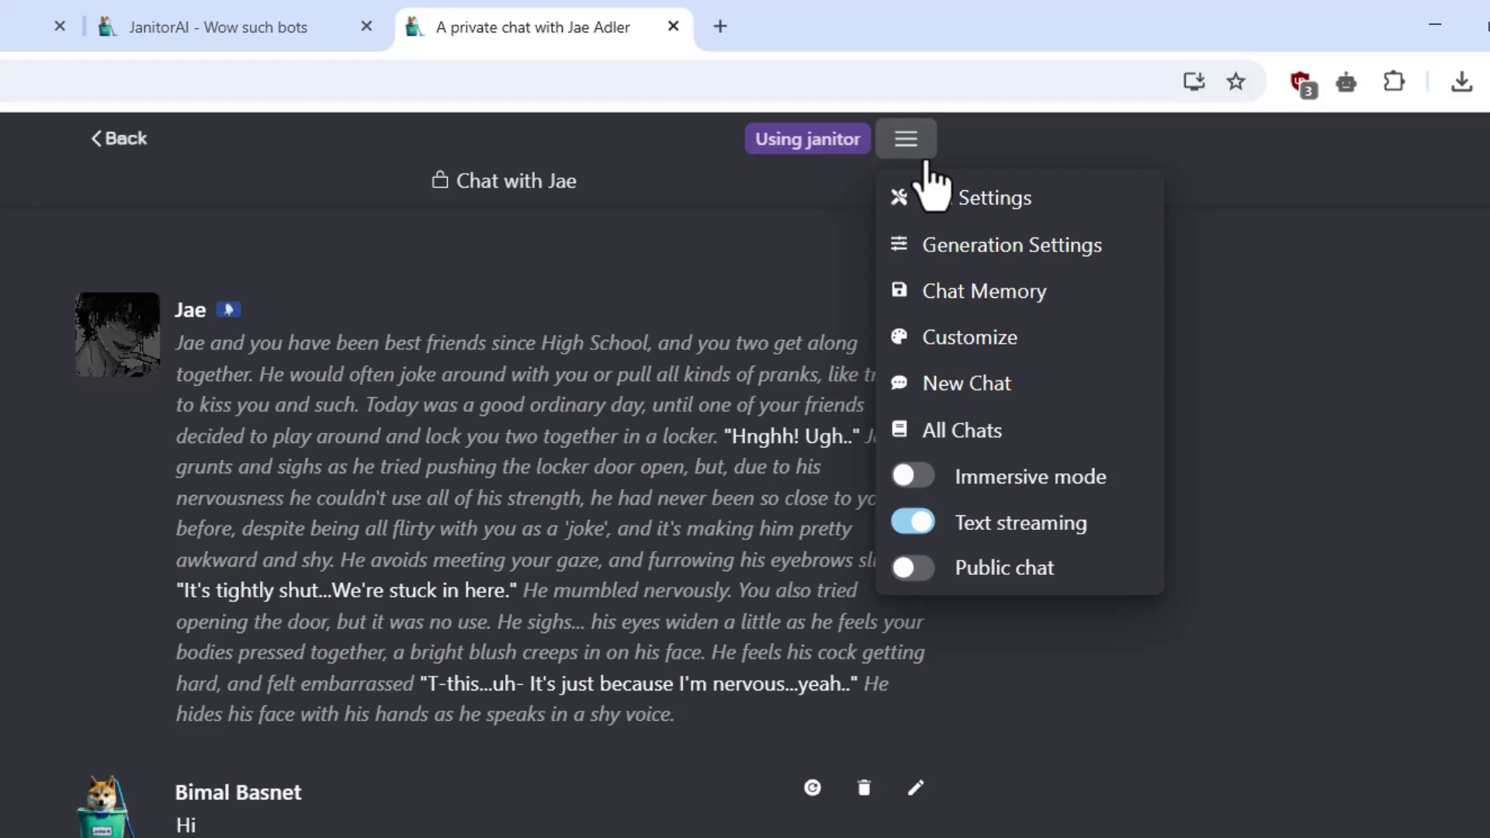
pyautogui.click(1106, 214)
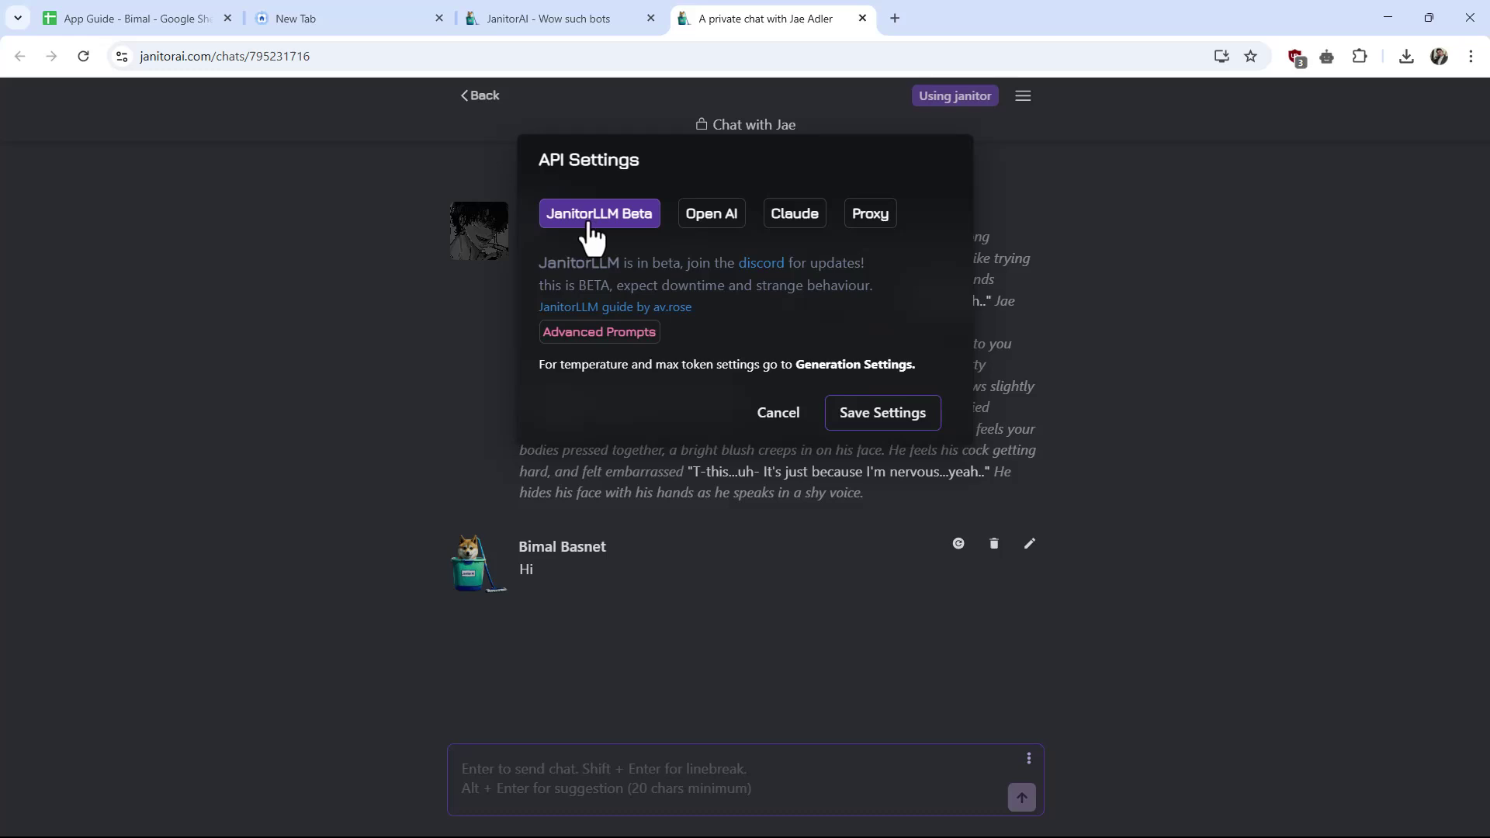
pyautogui.click(733, 219)
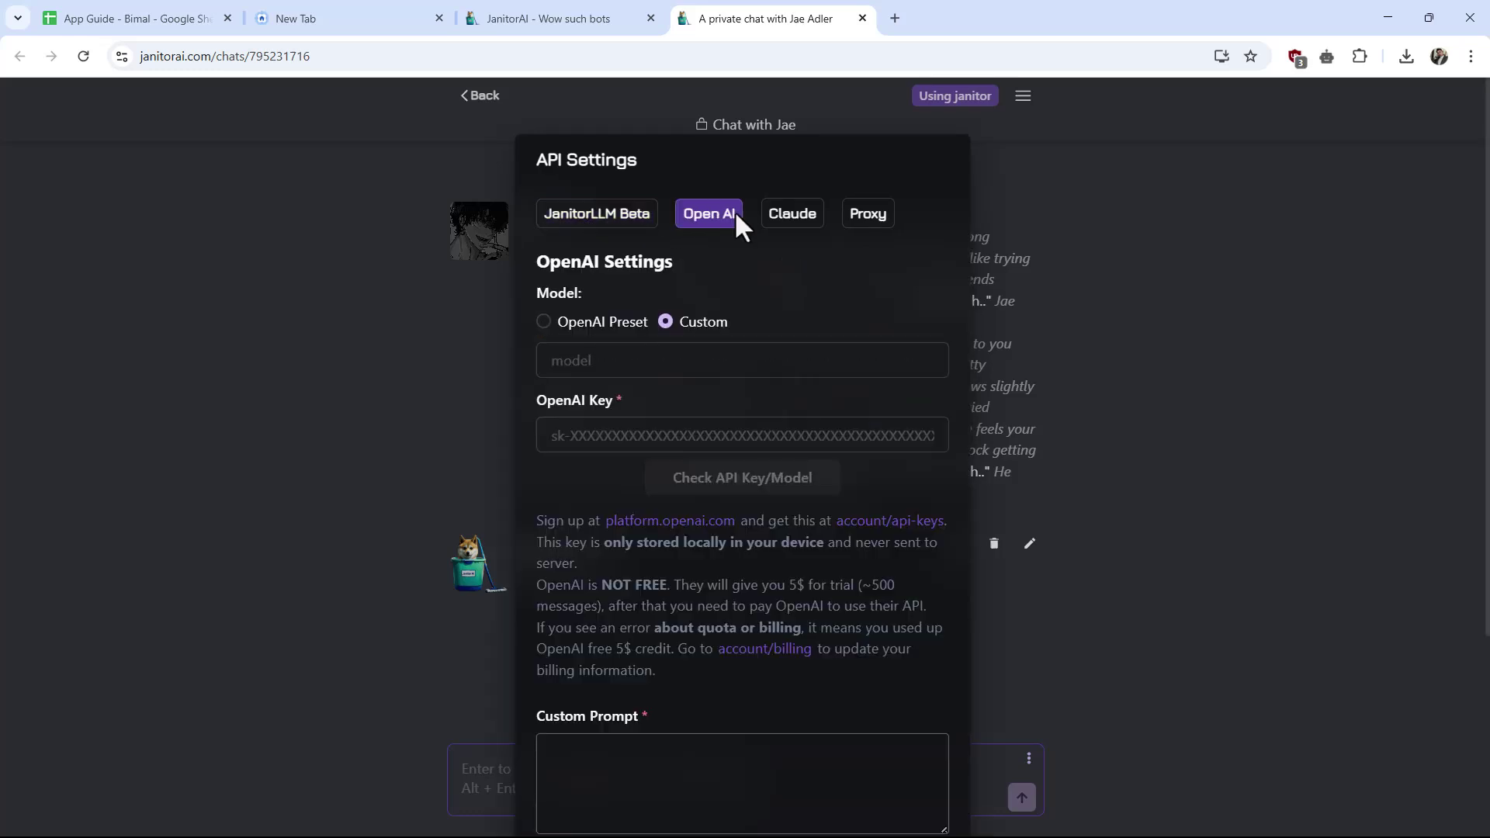
pyautogui.click(791, 222)
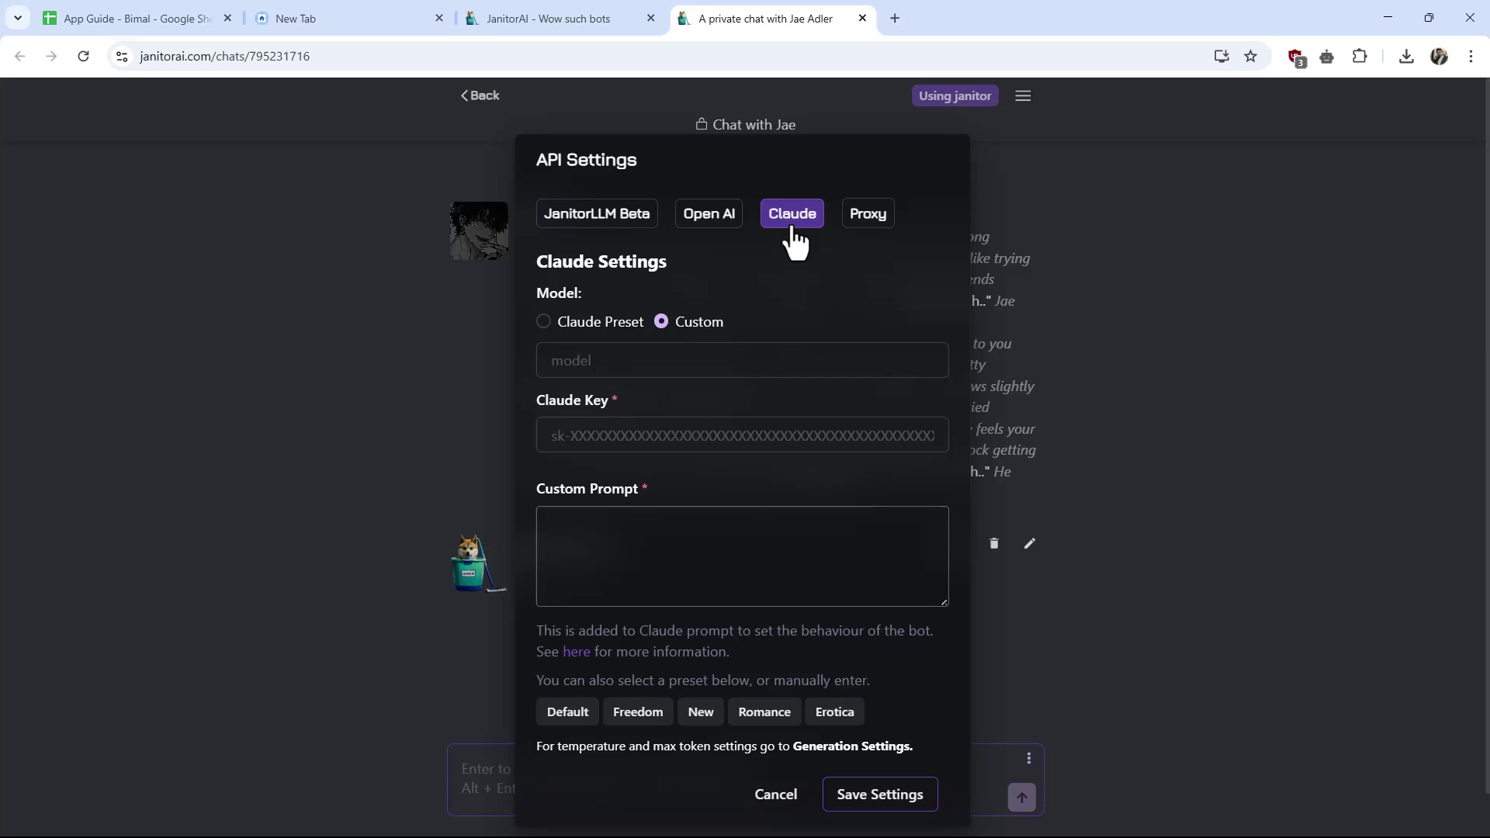
pyautogui.click(870, 227)
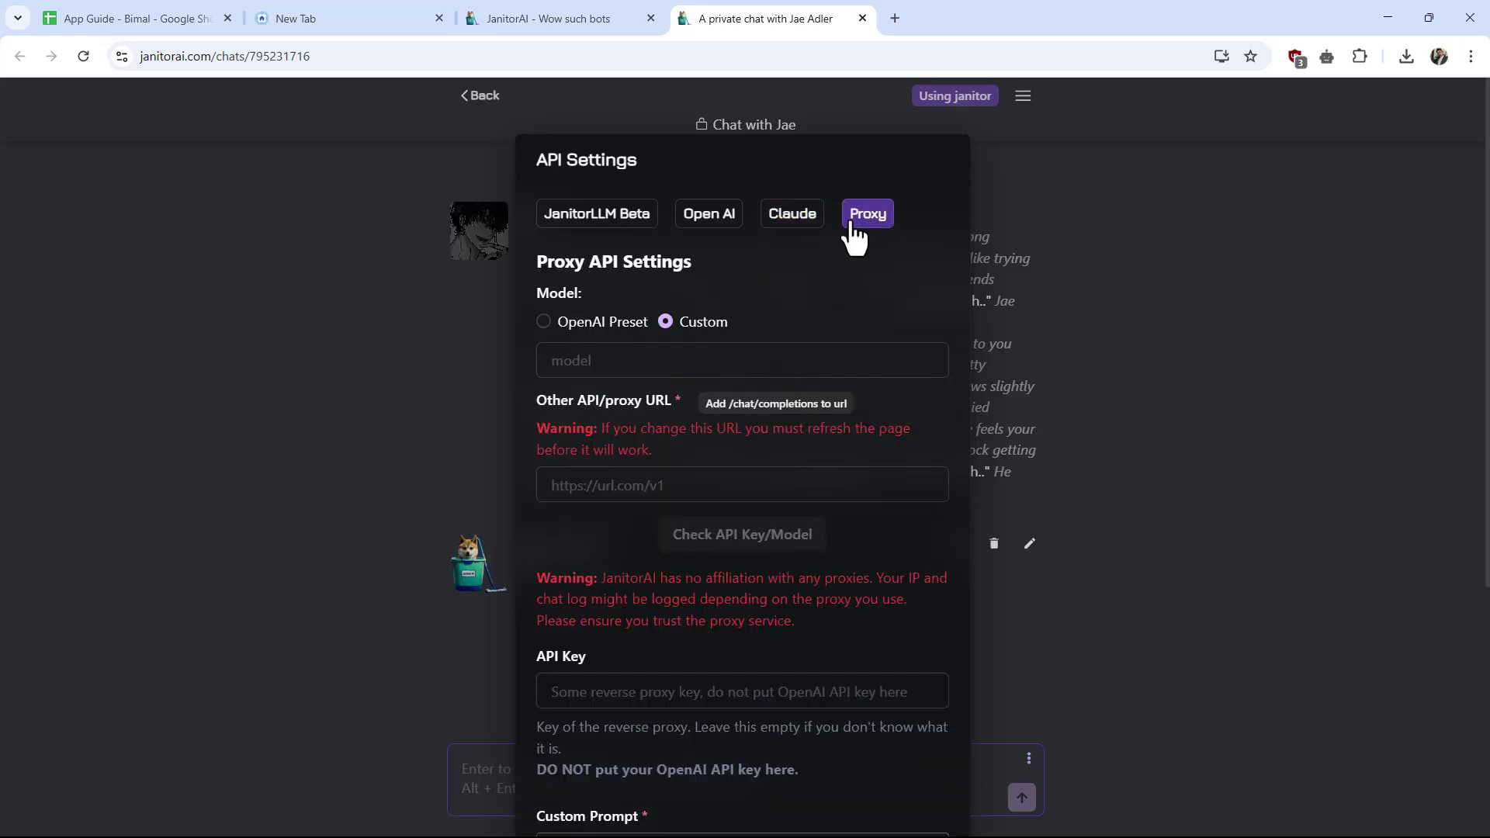
pyautogui.click(713, 222)
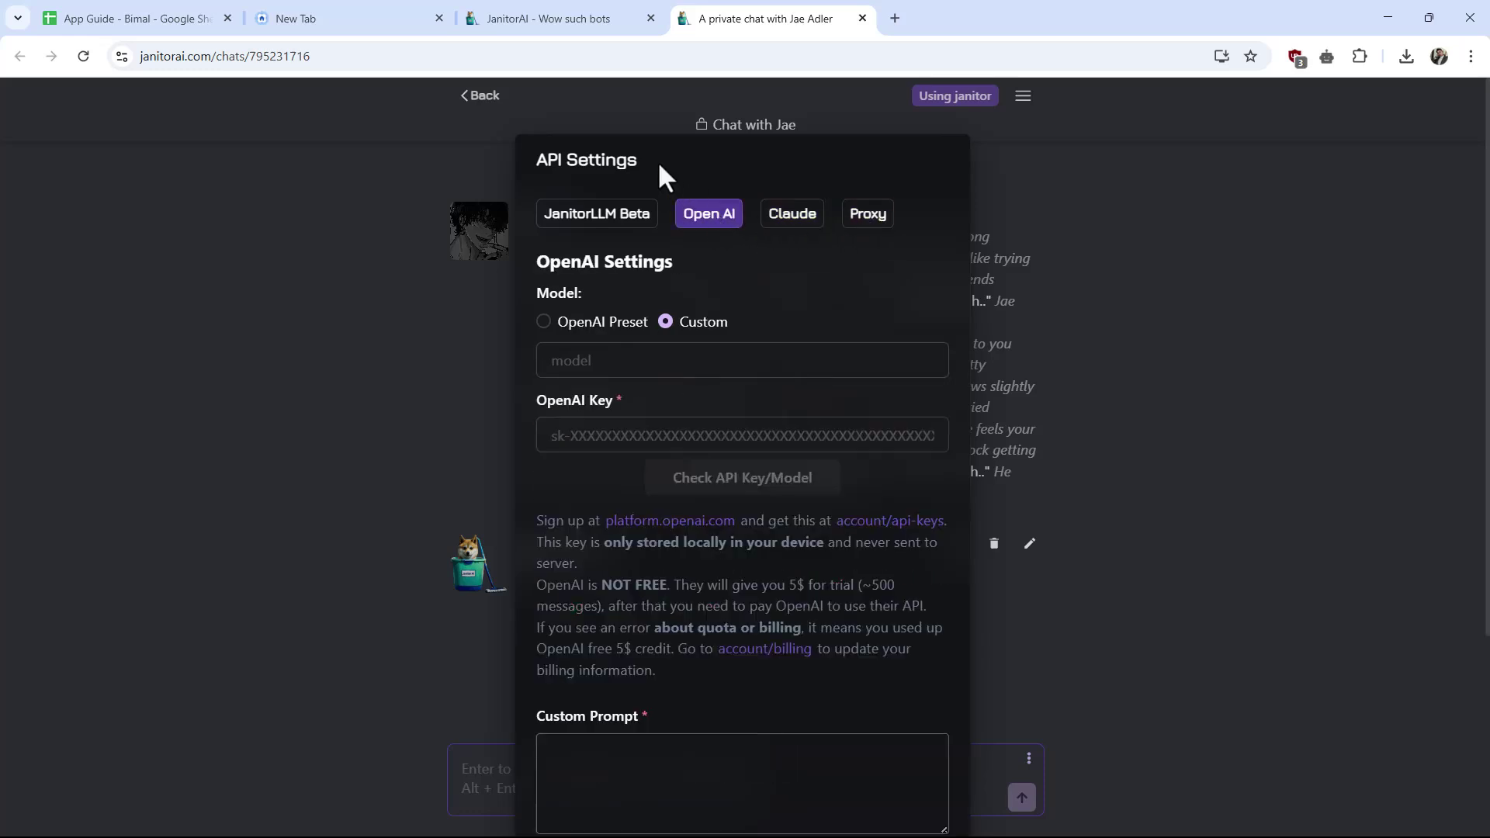
pyautogui.click(621, 227)
pyautogui.click(704, 222)
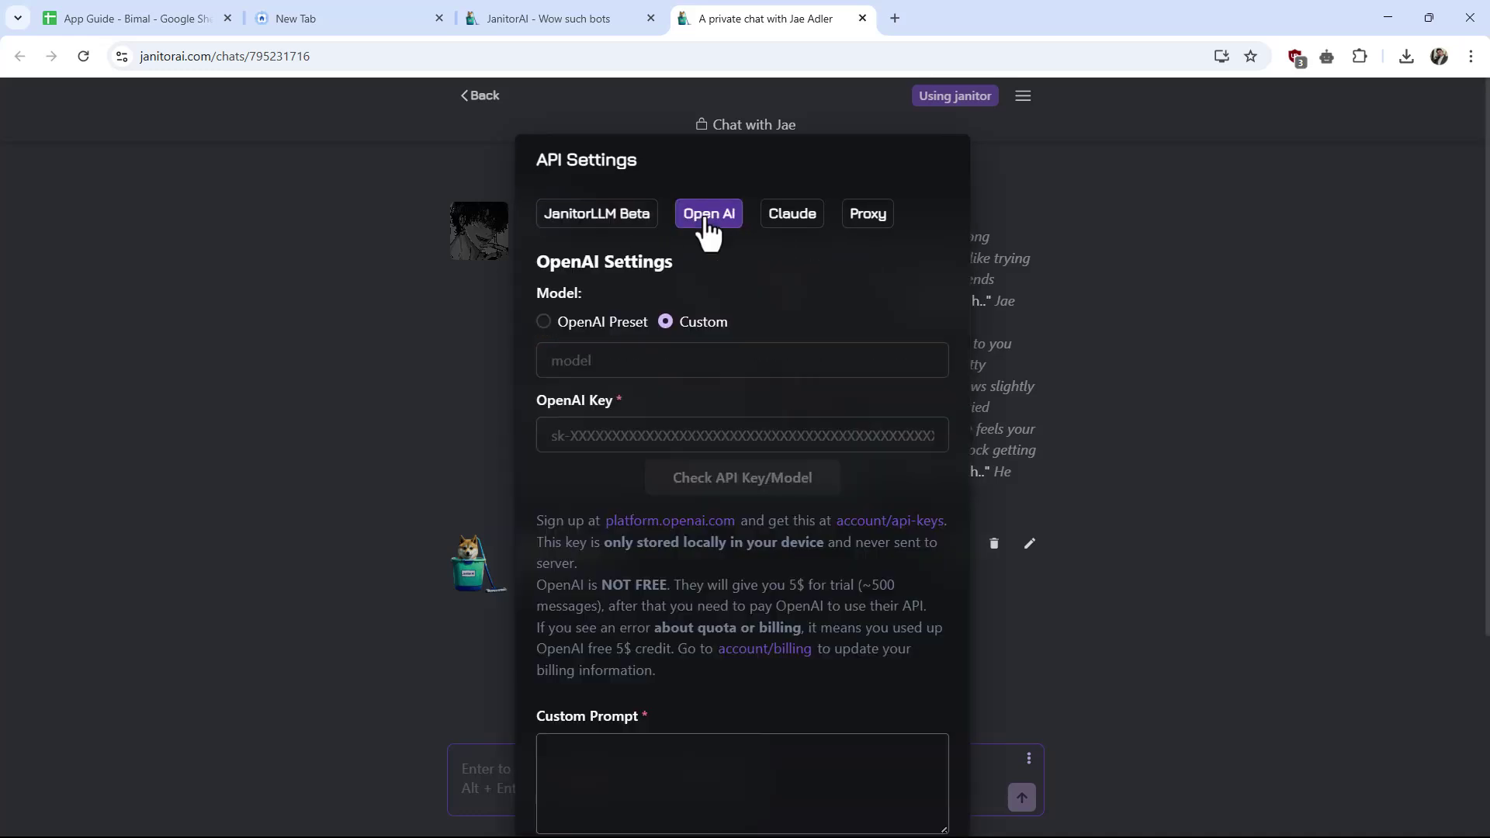
pyautogui.click(620, 432)
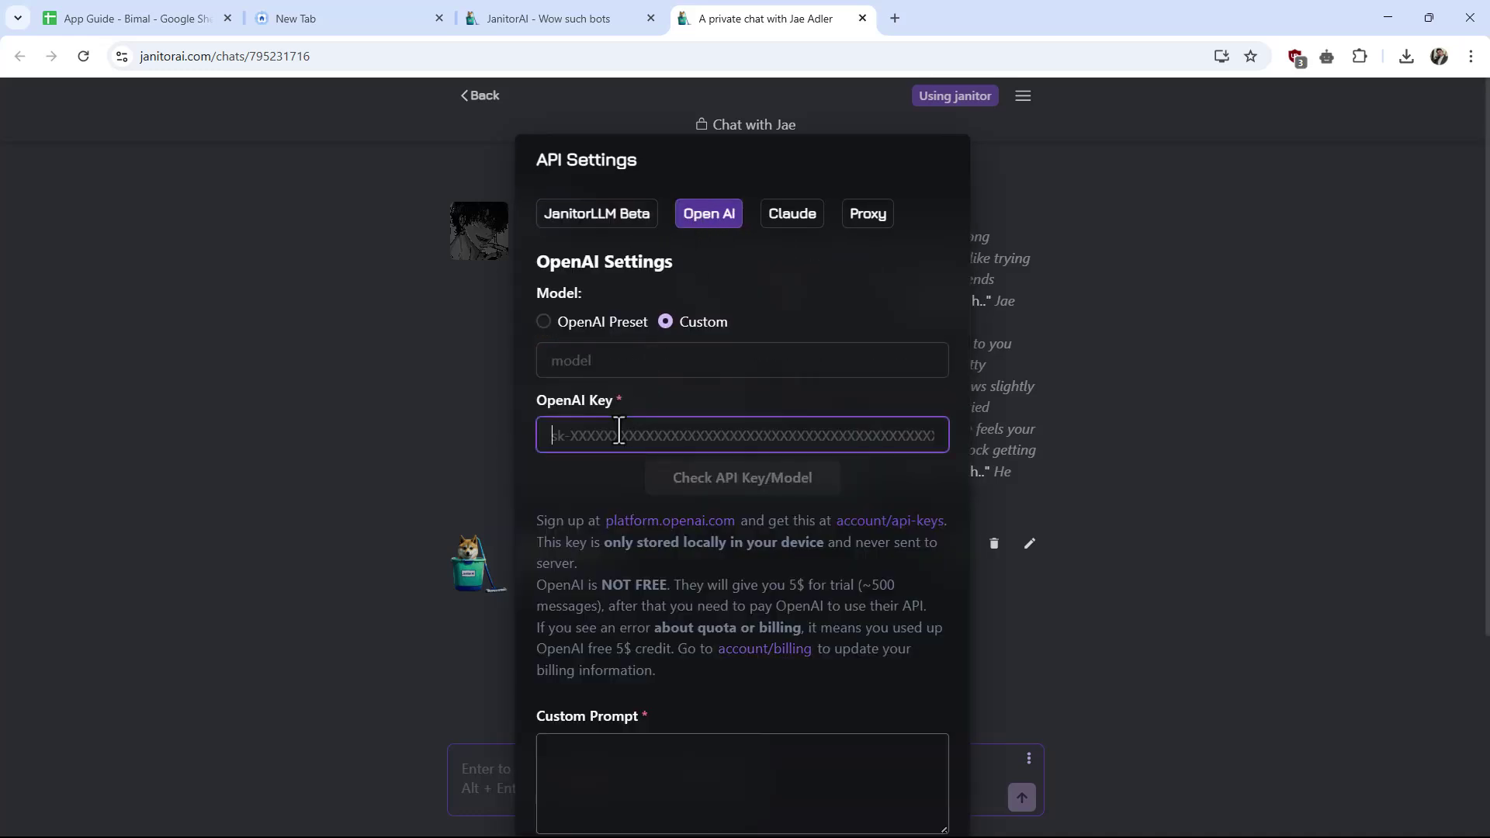
# Review JanitorLLM Beta's Advanced Prompts options, then cancel without saving.
pyautogui.click(609, 222)
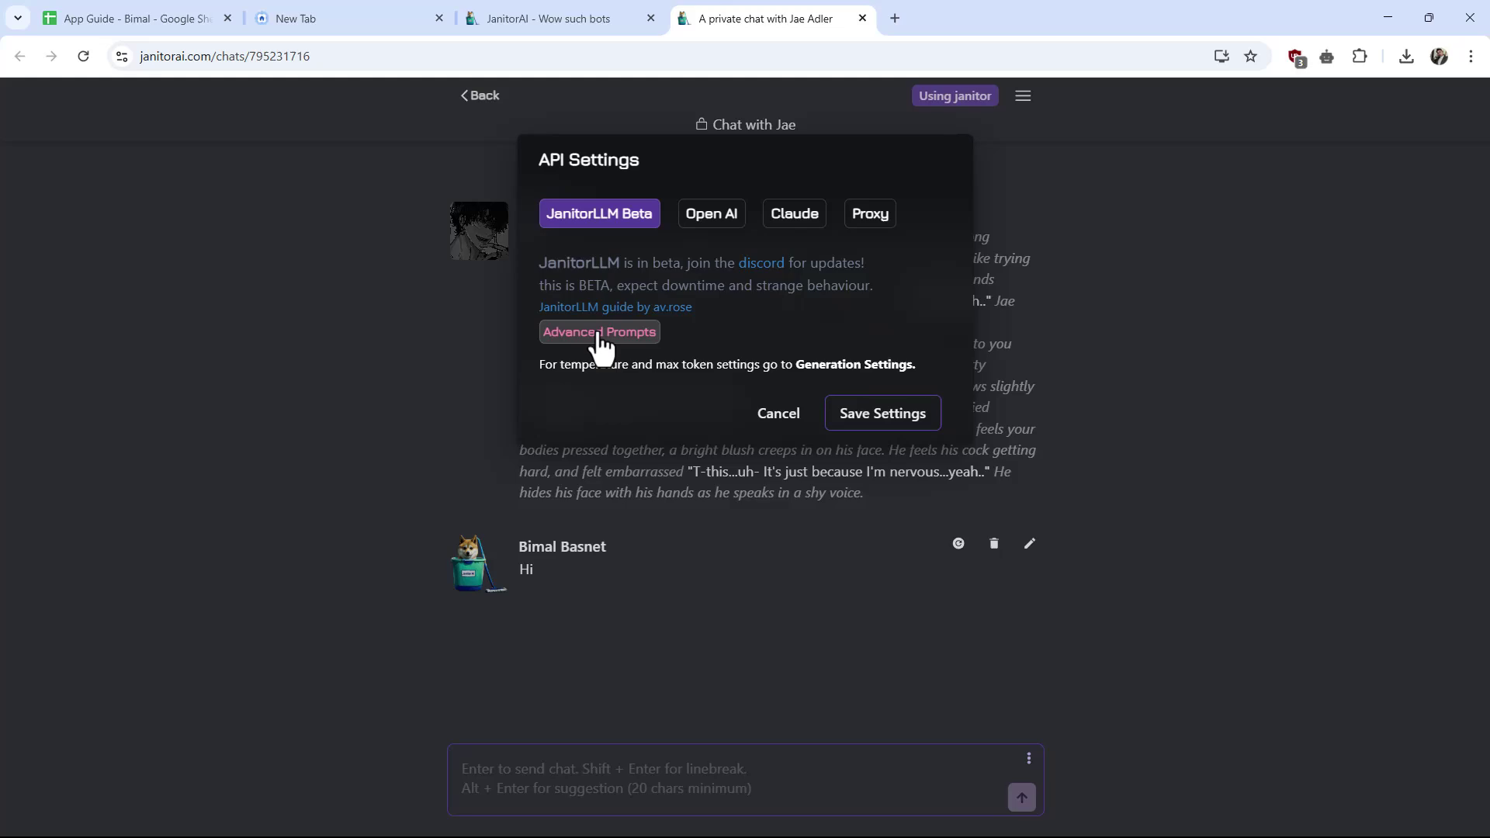
pyautogui.click(599, 332)
pyautogui.click(733, 416)
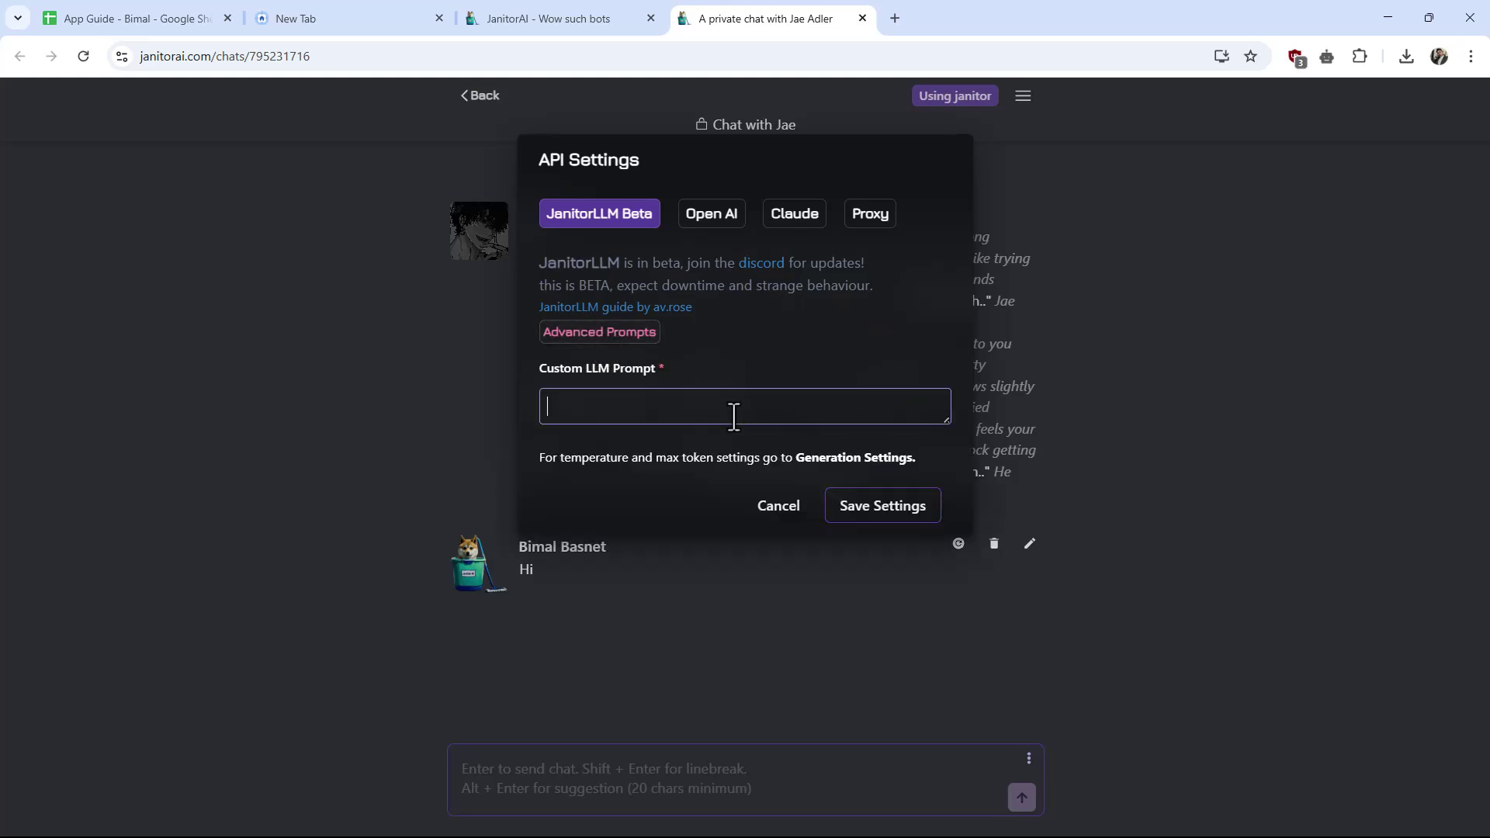
pyautogui.click(763, 510)
pyautogui.click(1024, 99)
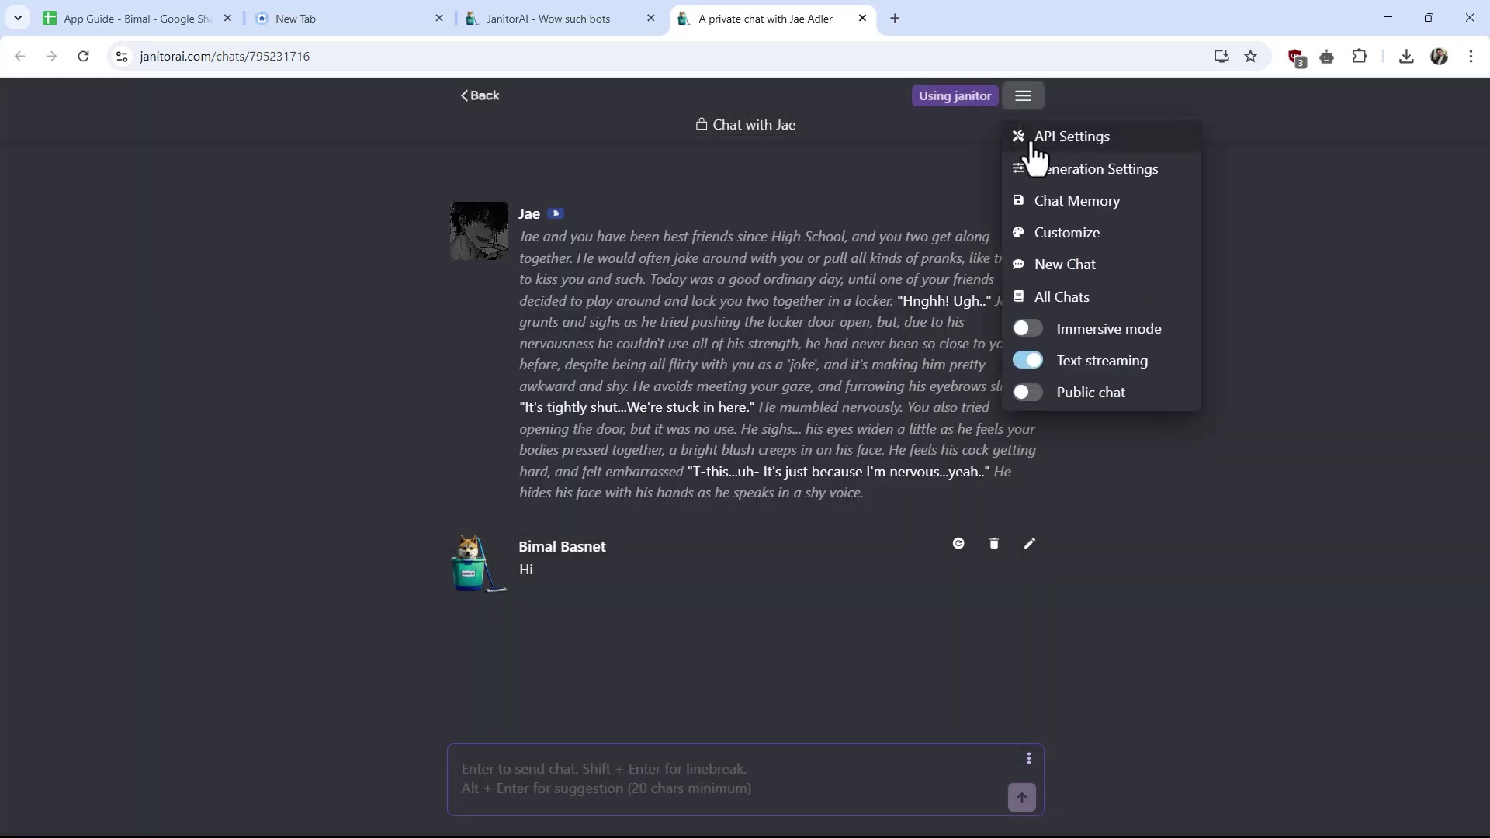
pyautogui.click(1039, 139)
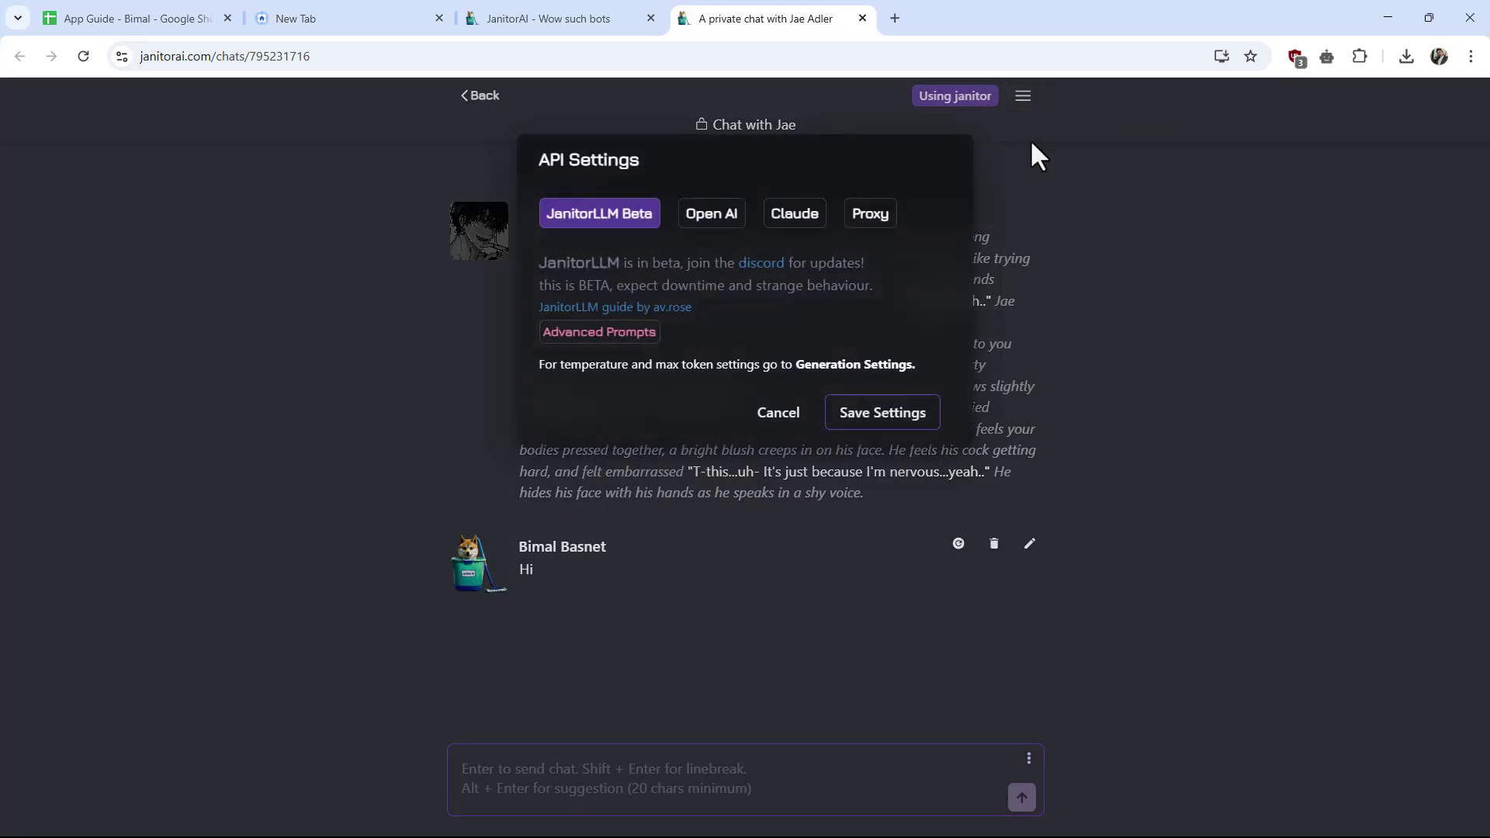
pyautogui.click(780, 419)
pyautogui.click(536, 15)
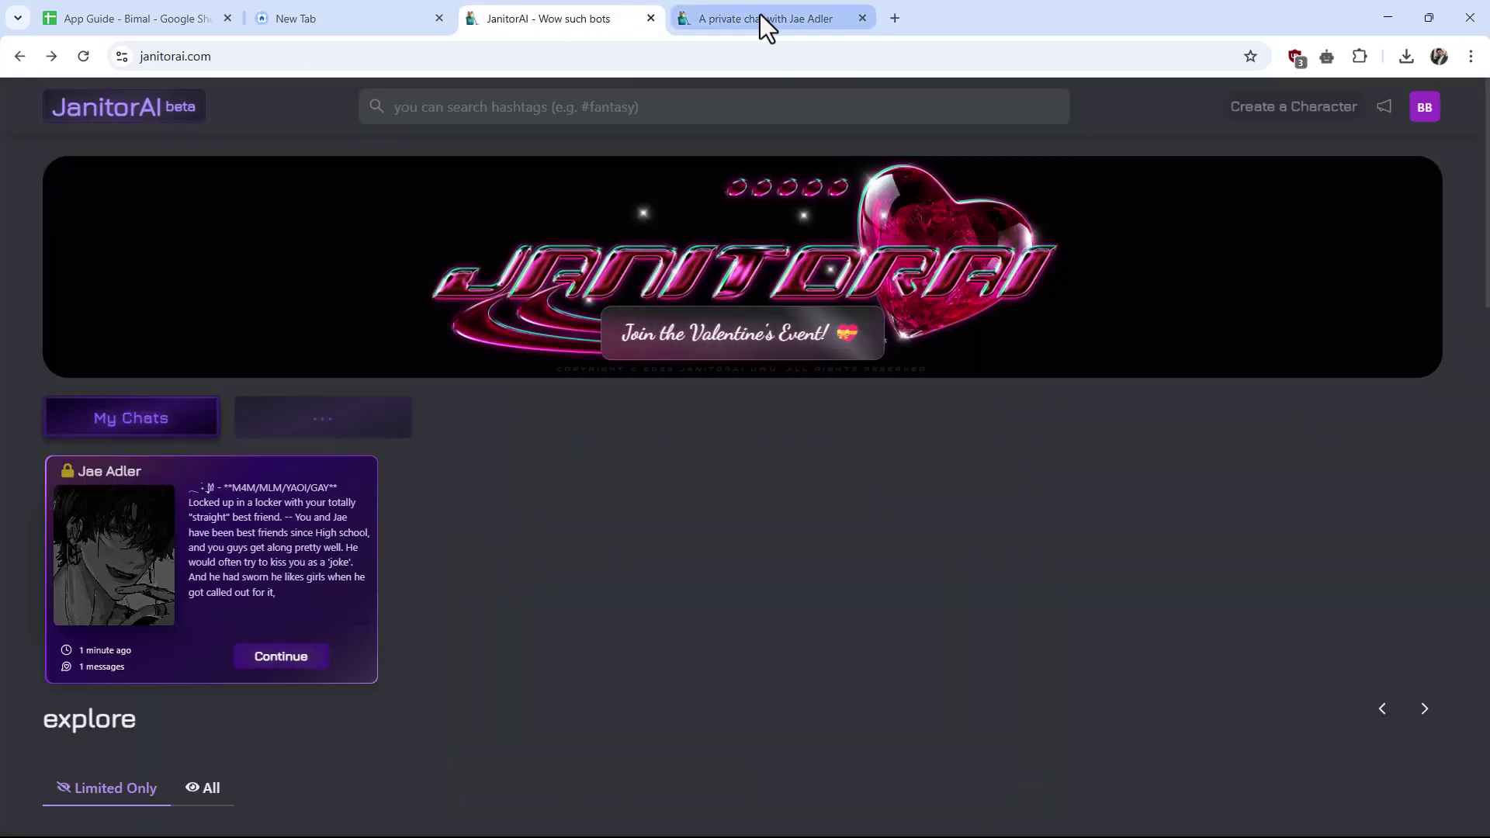
pyautogui.click(862, 18)
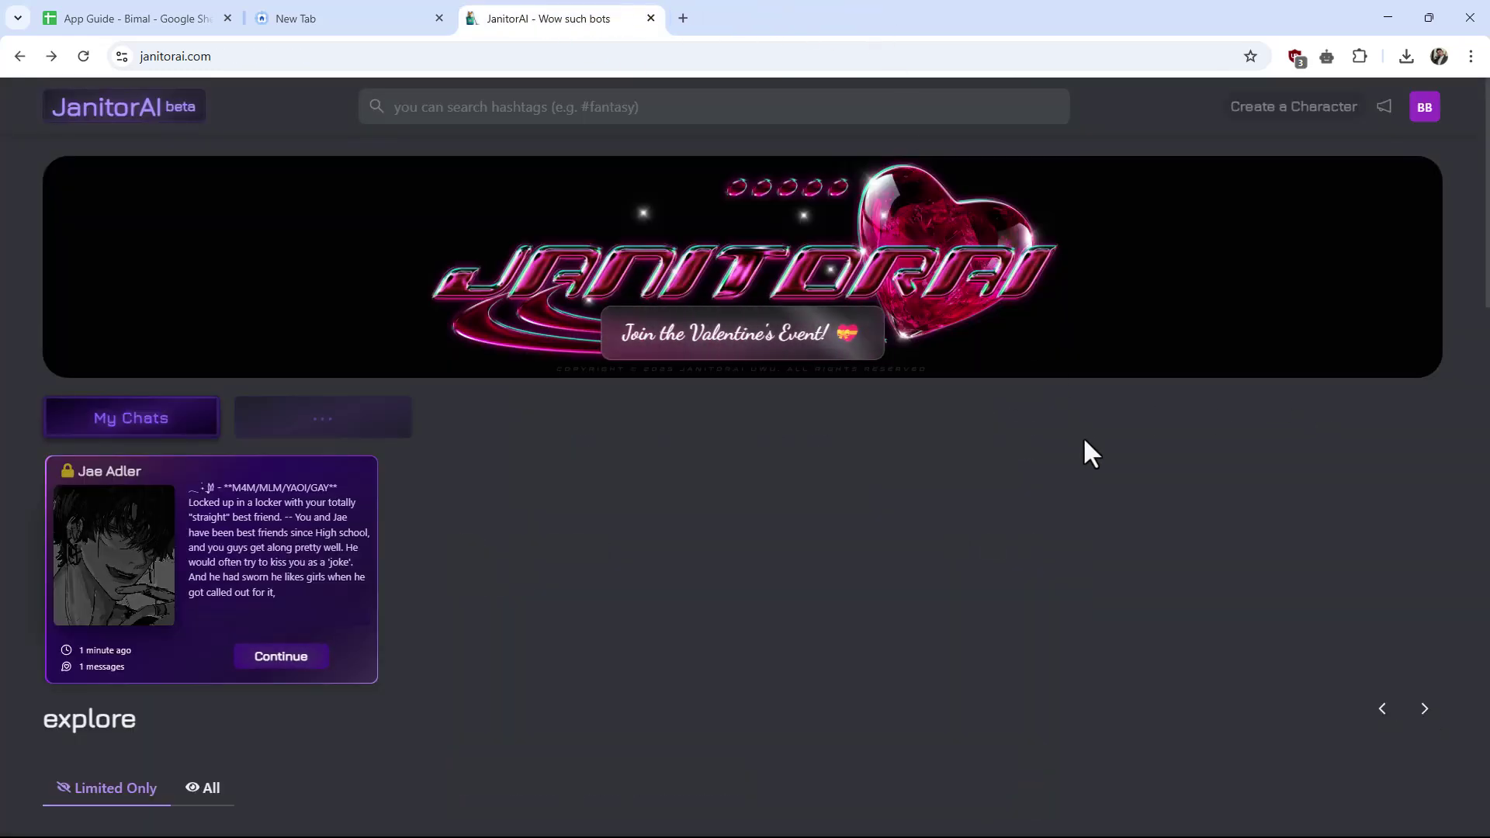